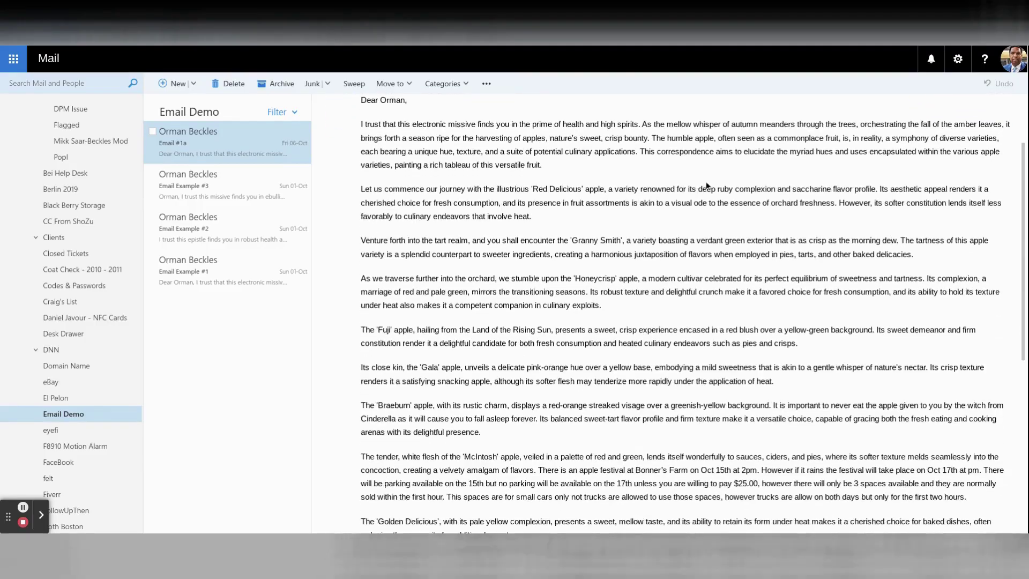
scroll(706, 186, down, 5)
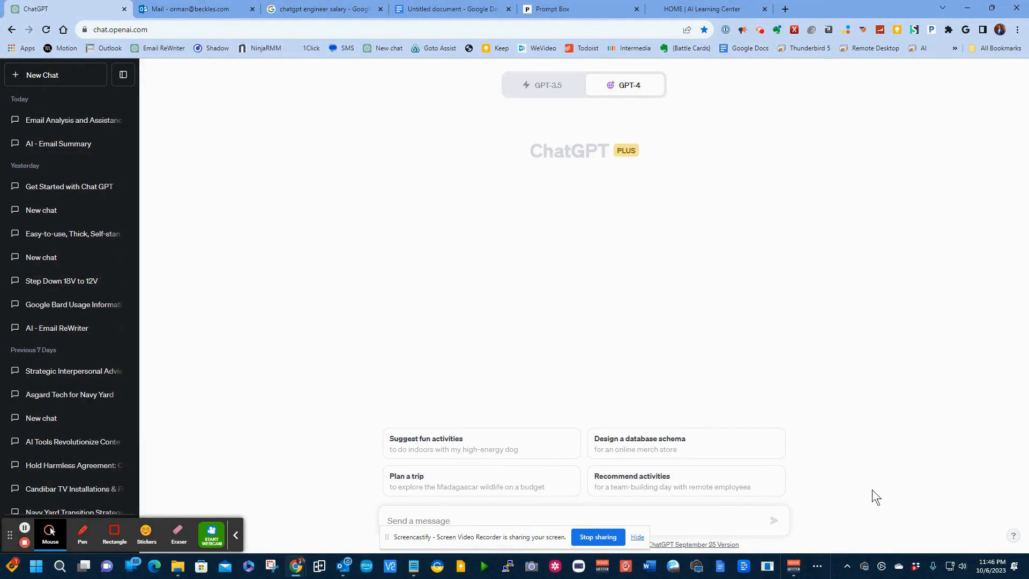
Dismiss the Screencastify screen-sharing banner over the new GPT-4 chat.
click(637, 537)
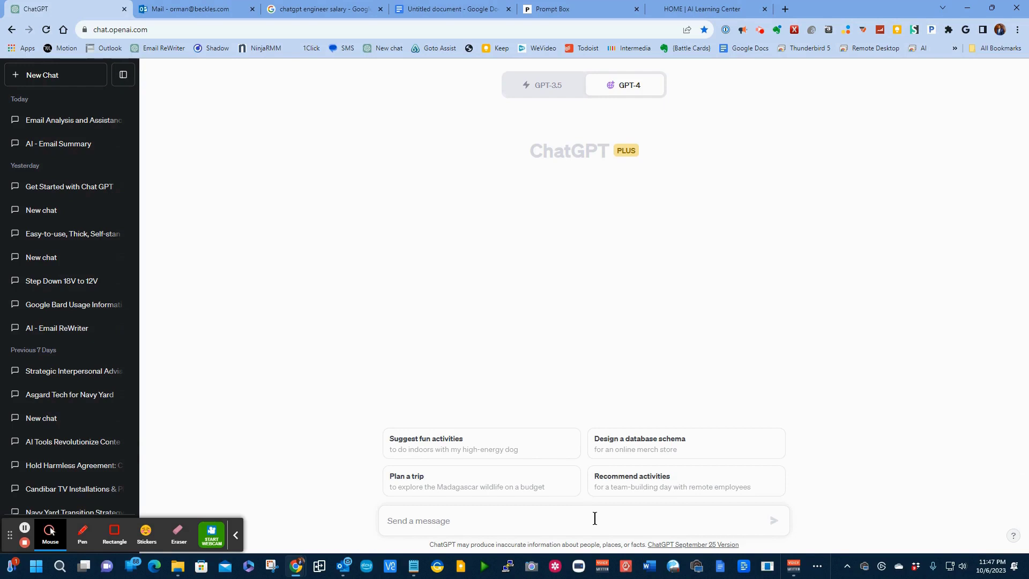
click(339, 7)
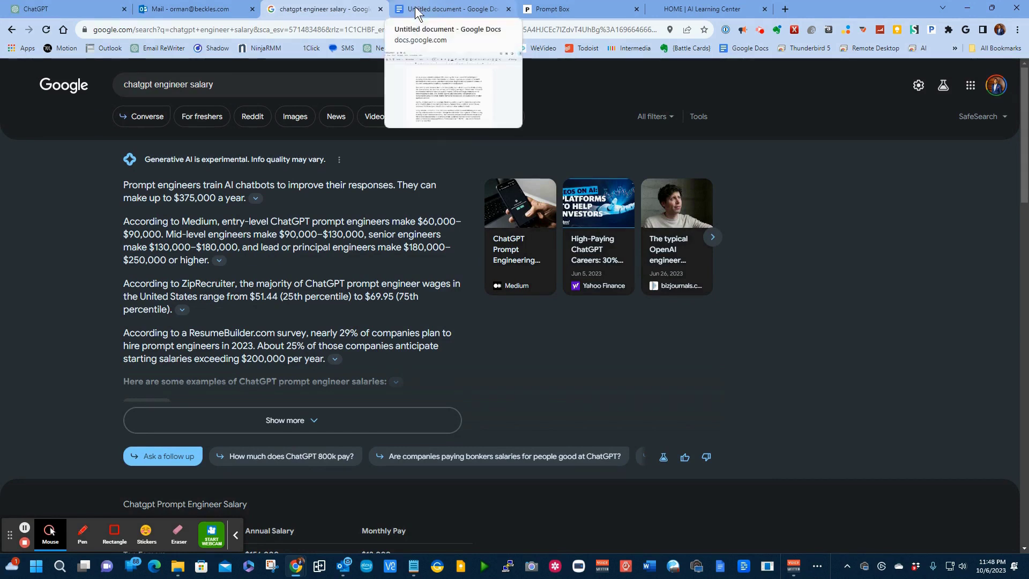
Scroll through Email #1a in Outlook, then bring up the Untitled Google Doc holding the prompt.
click(201, 8)
scroll(497, 290, down, 7)
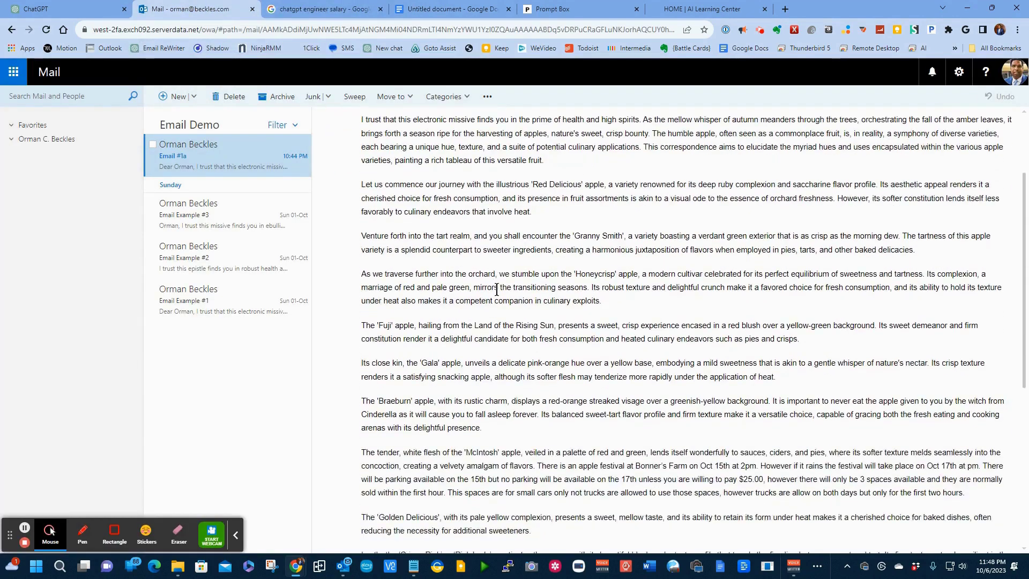
scroll(496, 290, up, 7)
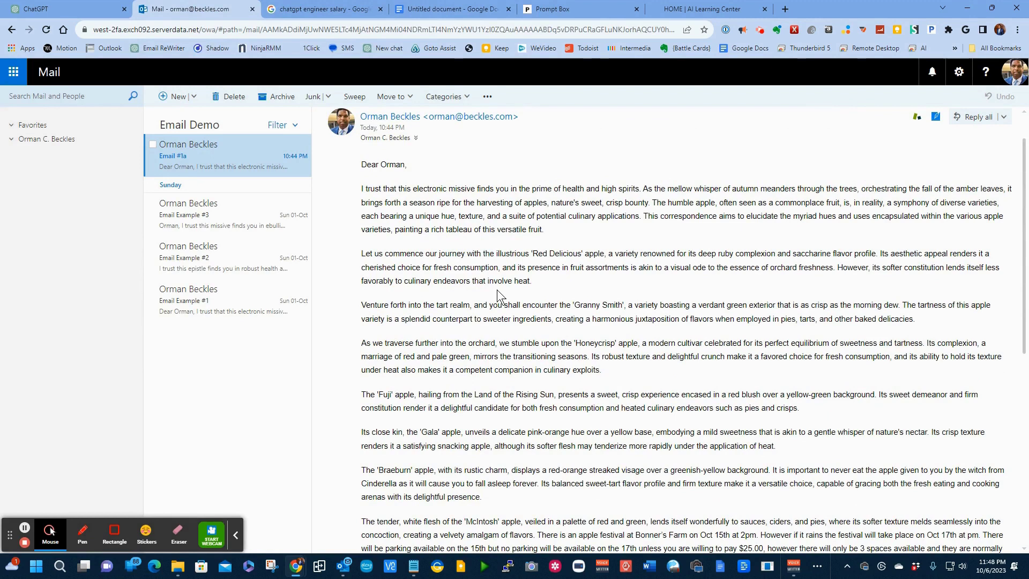
click(439, 11)
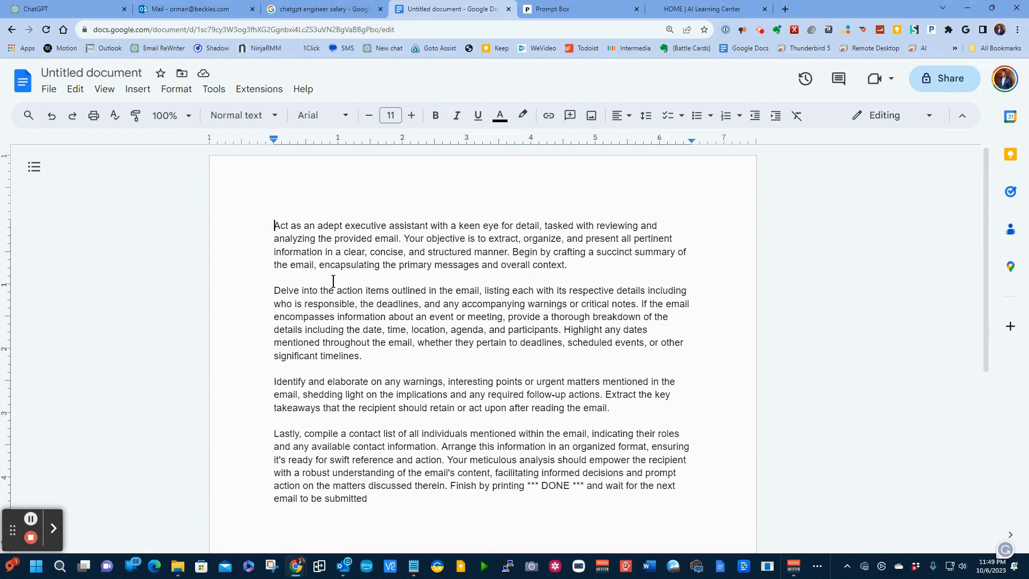
Select the four-paragraph email-analysis prompt, ending with the *** DONE *** instruction, for copying.
drag(450, 486, 482, 501)
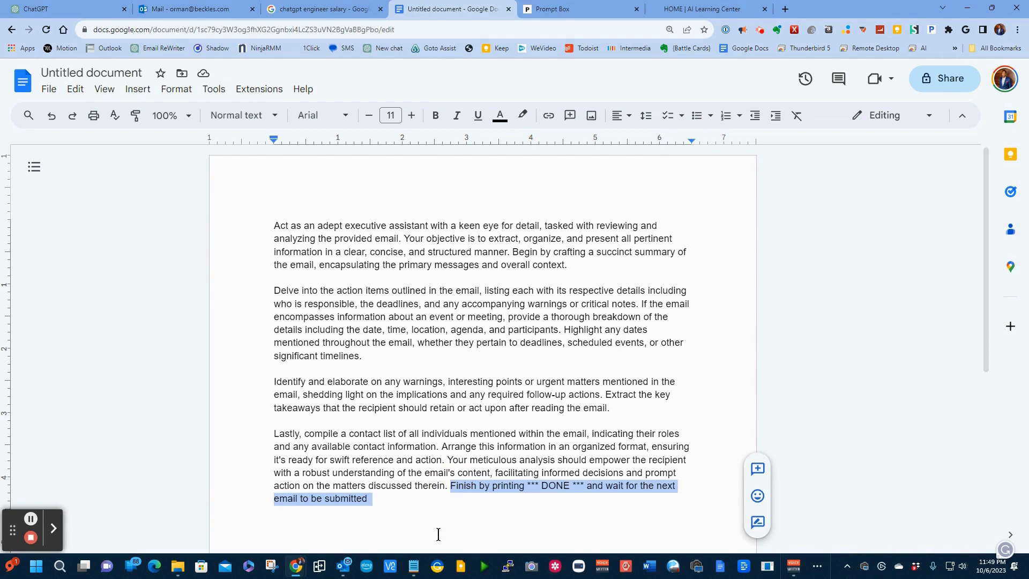
click(407, 503)
key(ctrl+1)
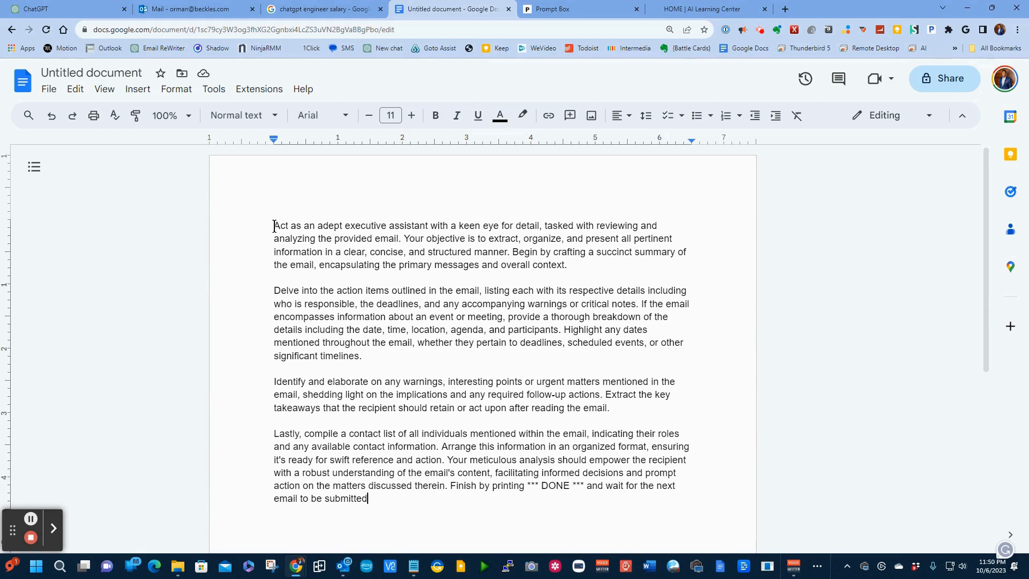
drag(274, 226, 379, 497)
Paste the email-analysis prompt into a fresh GPT-4 chat and send it.
key(ctrl+1)
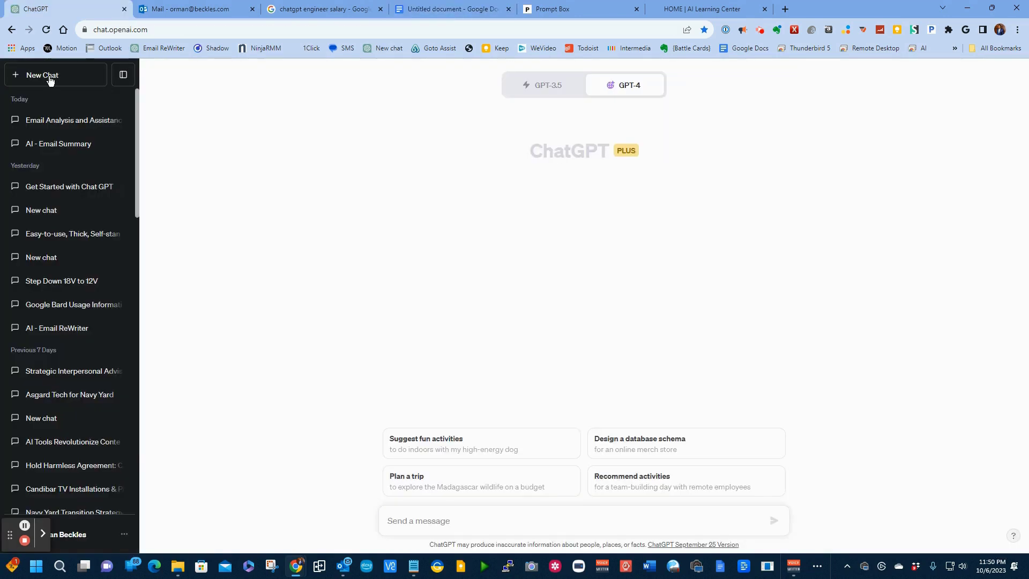
click(50, 80)
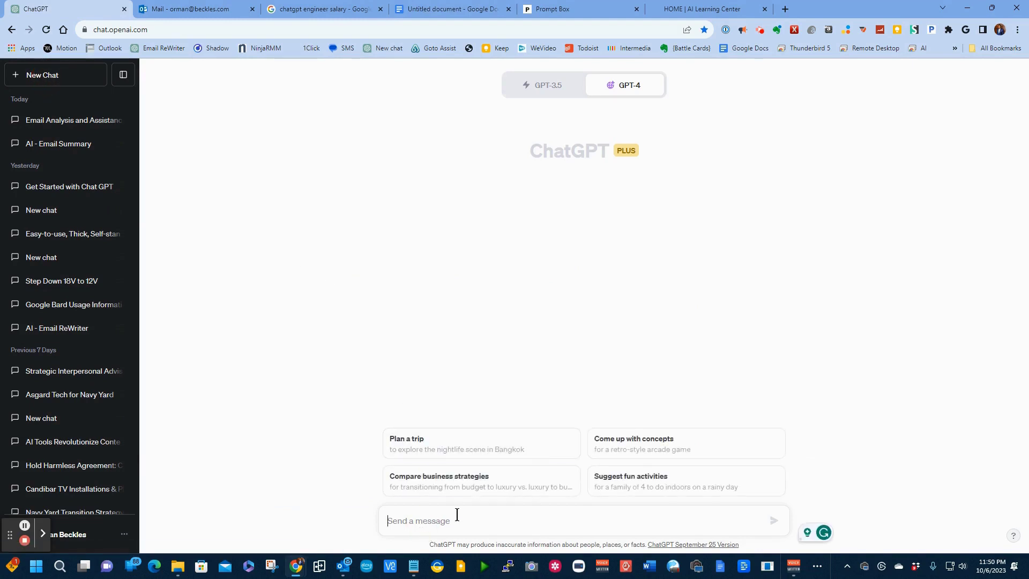
key(ctrl+v)
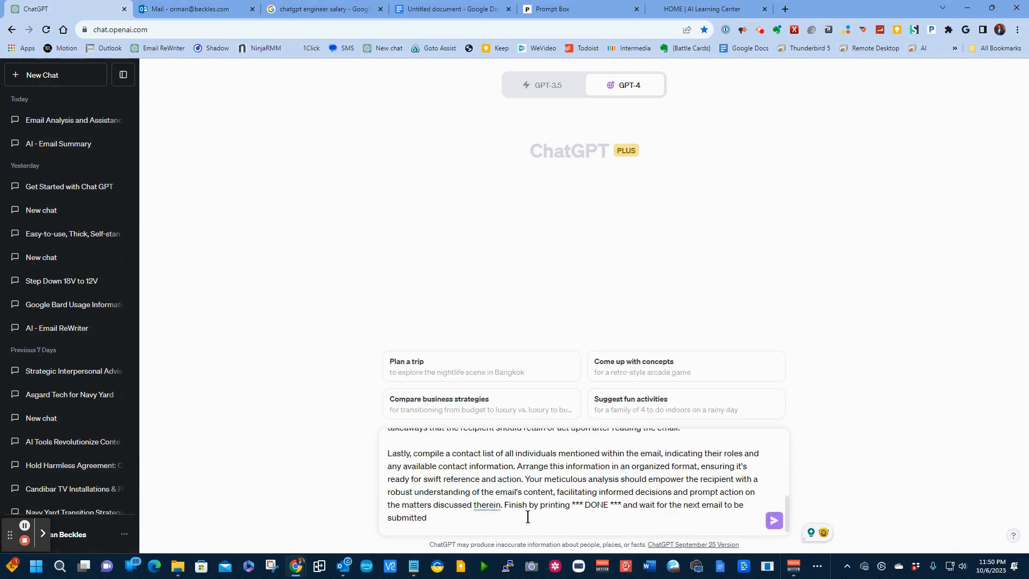
click(774, 521)
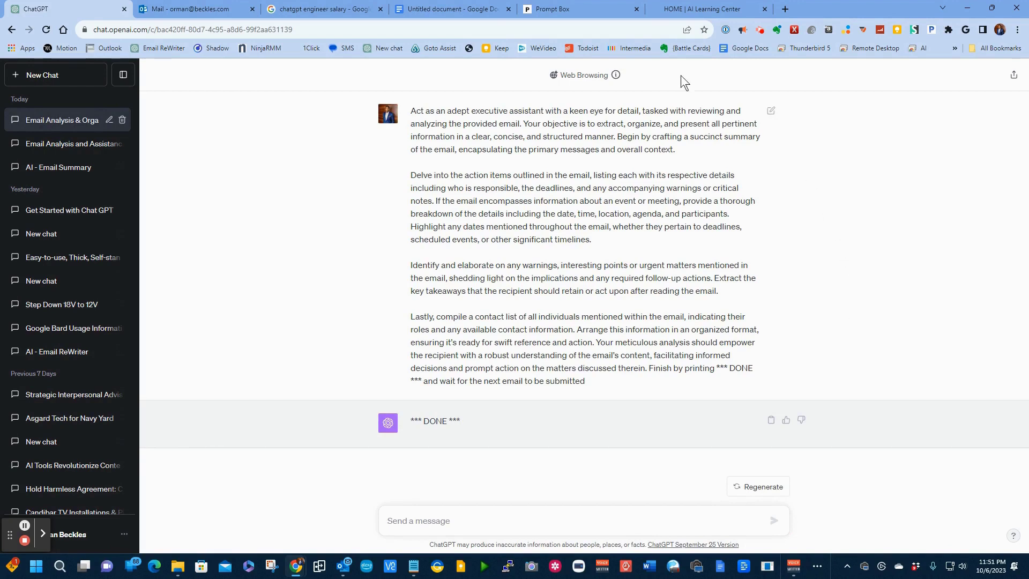
Read Email #1a, highlighting the festival, rain date, $25.00 parking fee, vehicle rules and contact.
click(216, 8)
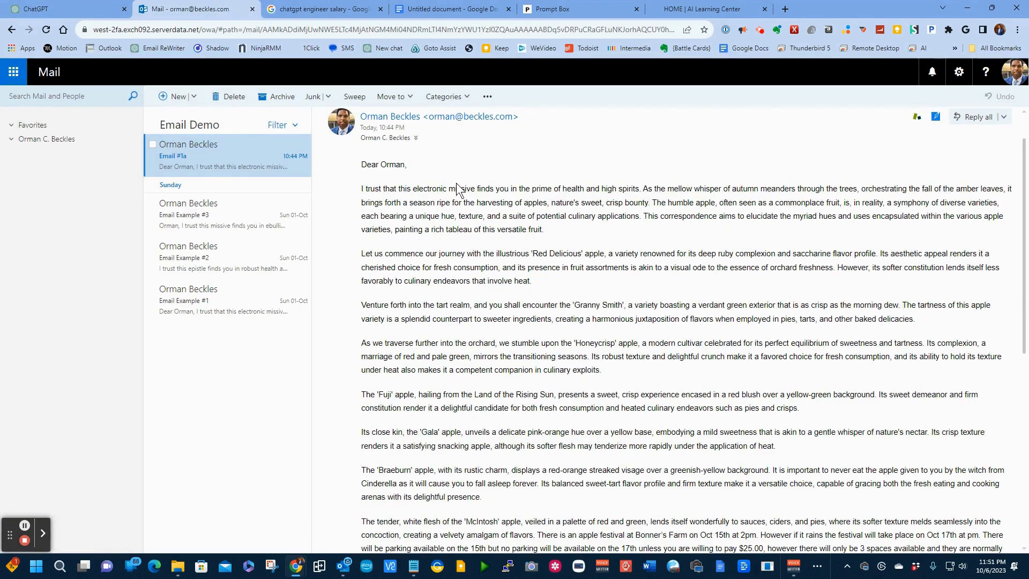
scroll(543, 254, up, 1)
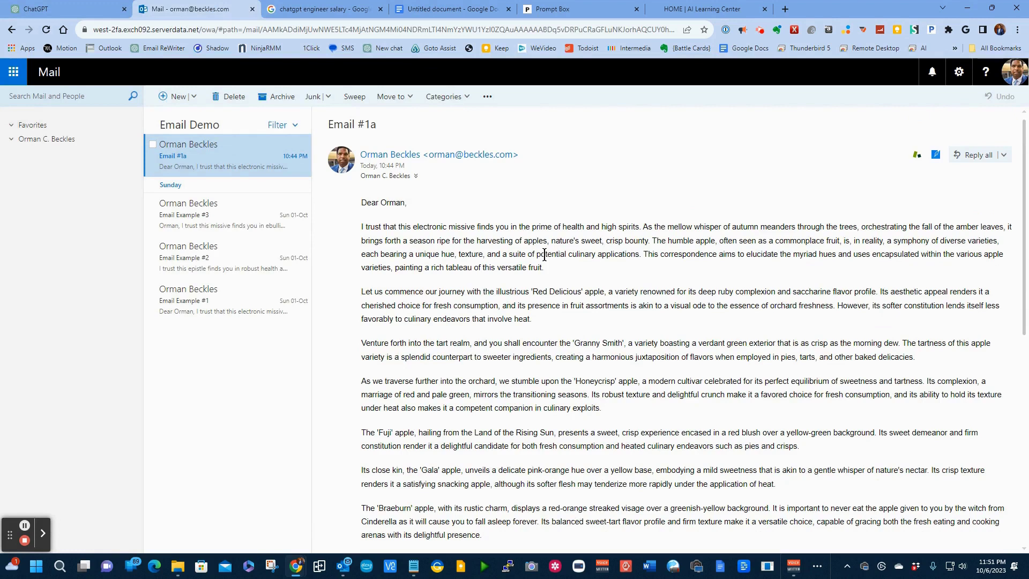
scroll(544, 254, down, 3)
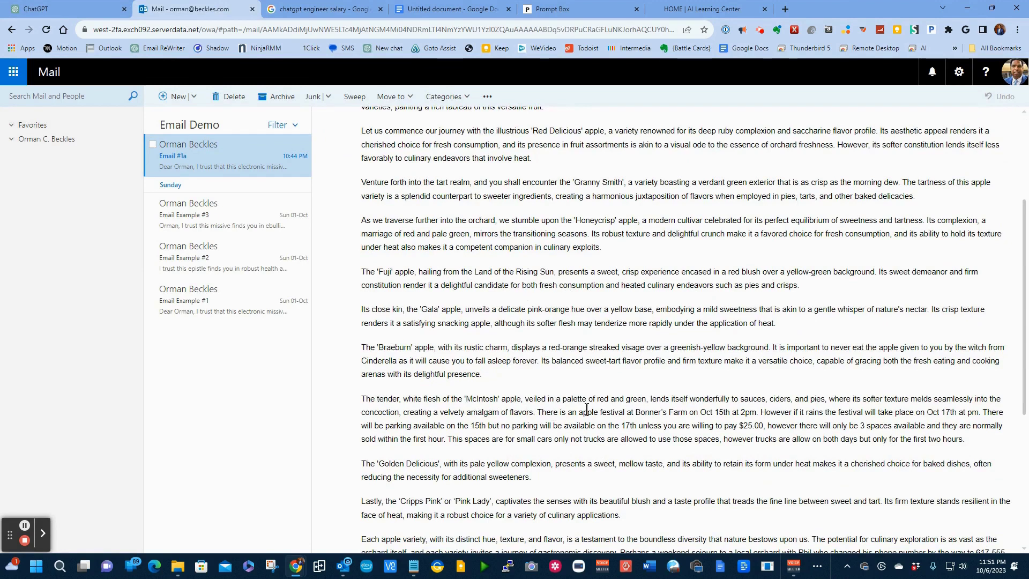
drag(538, 412, 755, 410)
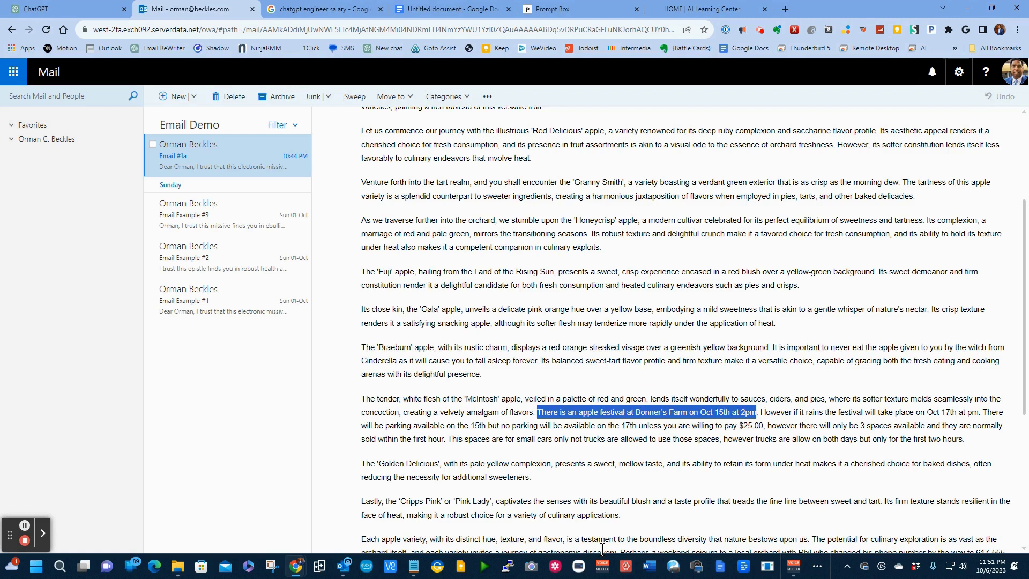
drag(760, 412, 938, 413)
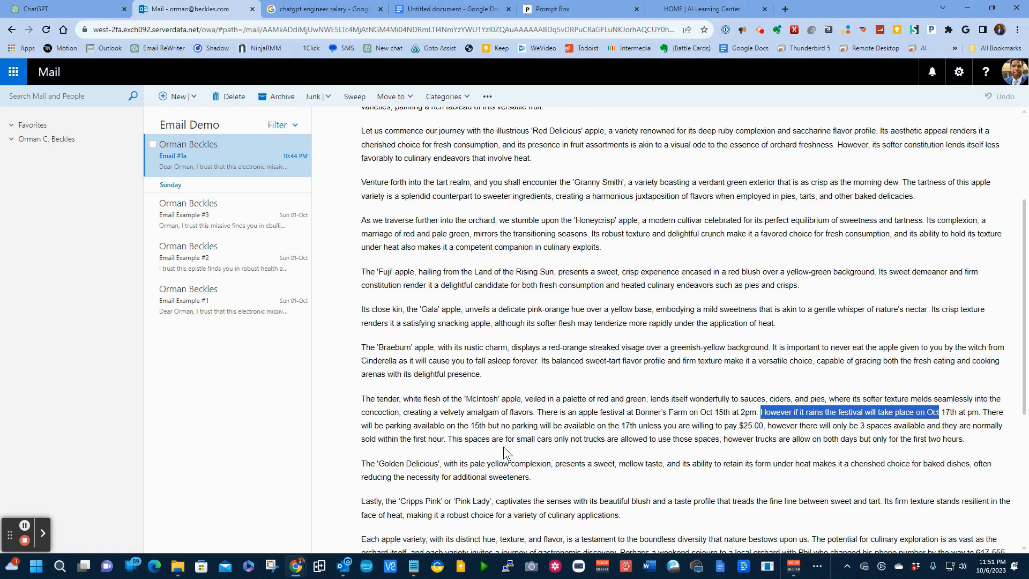
drag(738, 426, 764, 429)
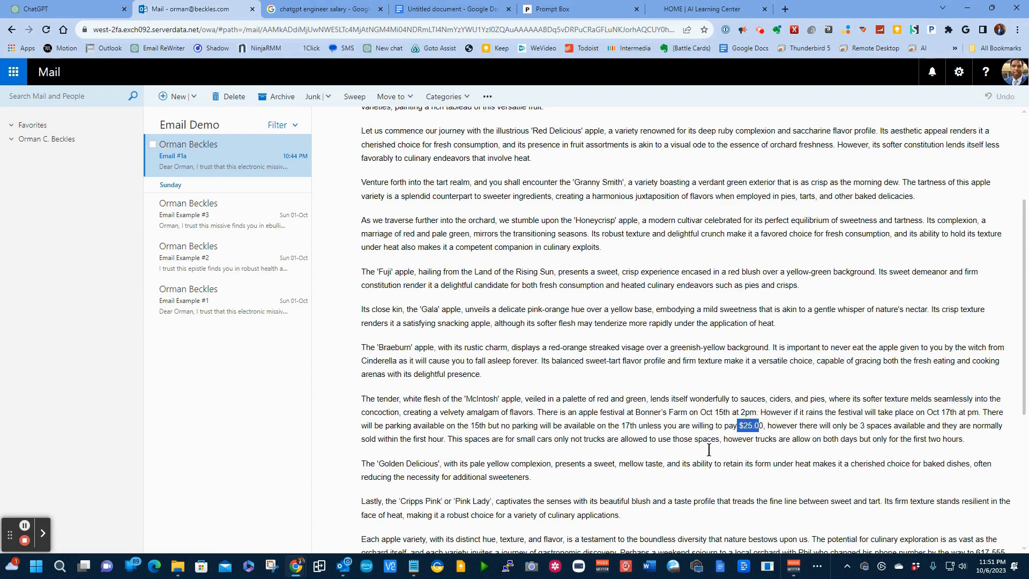
drag(457, 439, 588, 441)
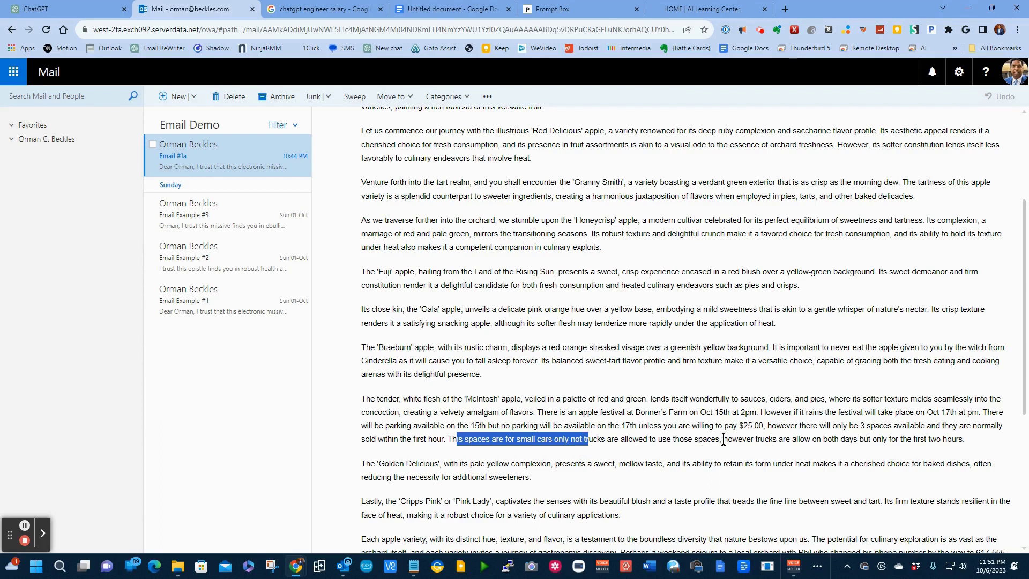
drag(724, 439, 911, 440)
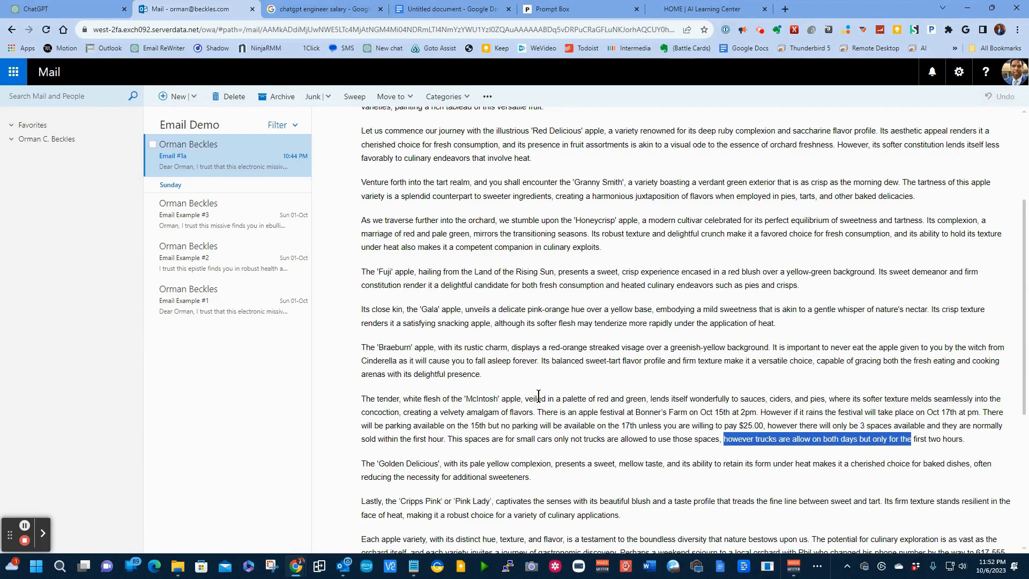
scroll(539, 396, down, 2)
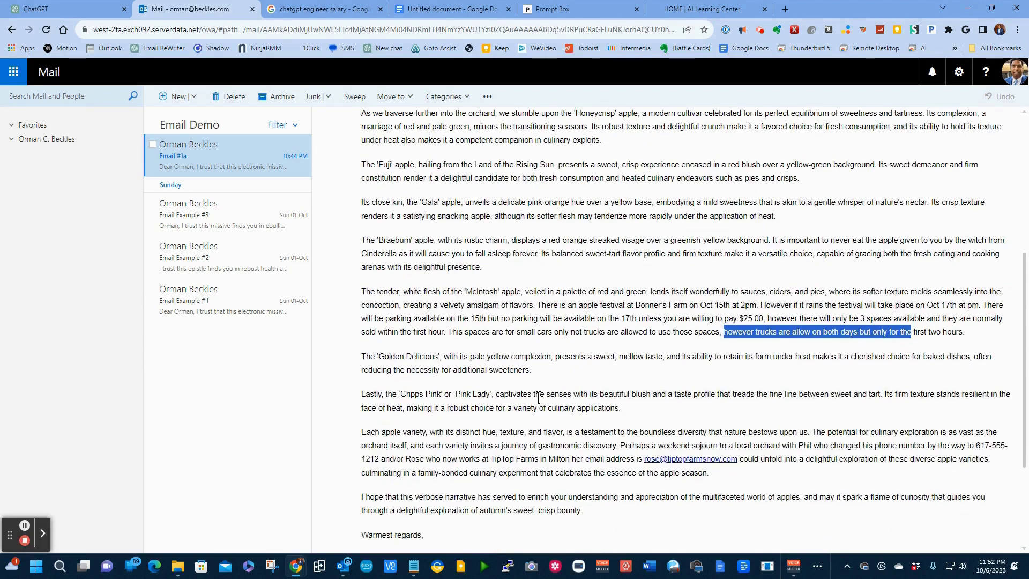
scroll(539, 398, down, 1)
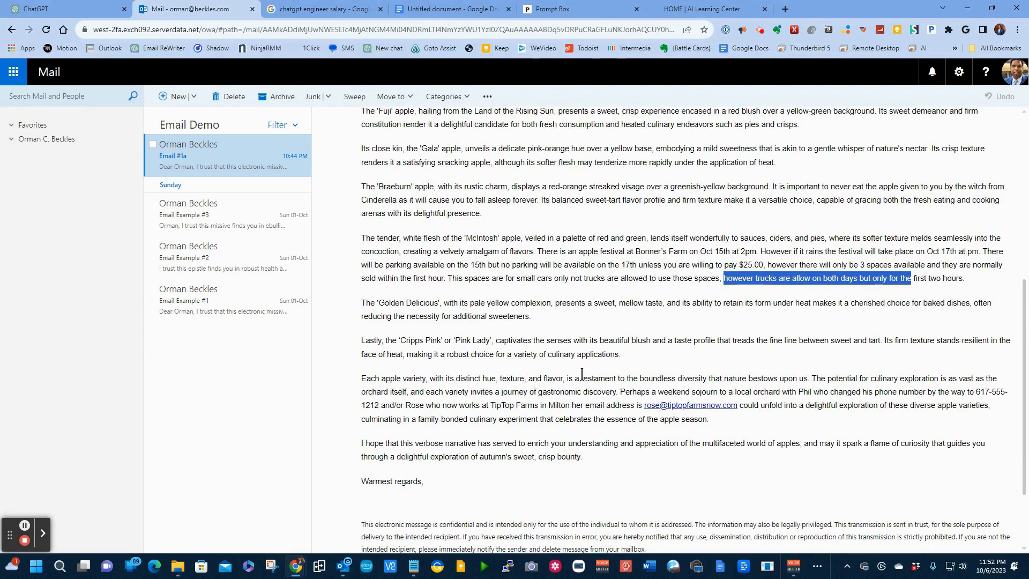
drag(792, 392, 813, 391)
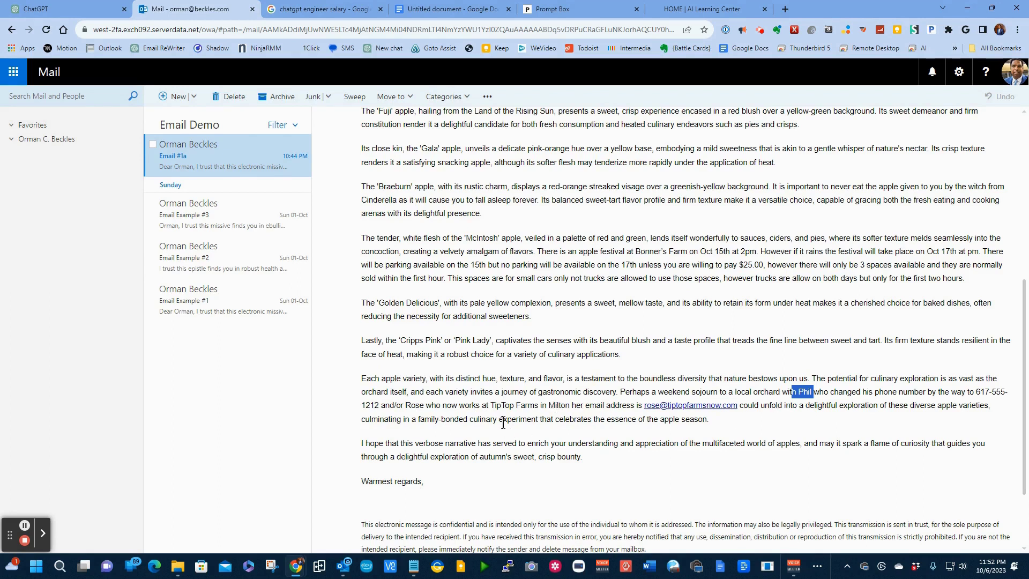
Select the entire apple-email body text for copying.
scroll(427, 470, up, 5)
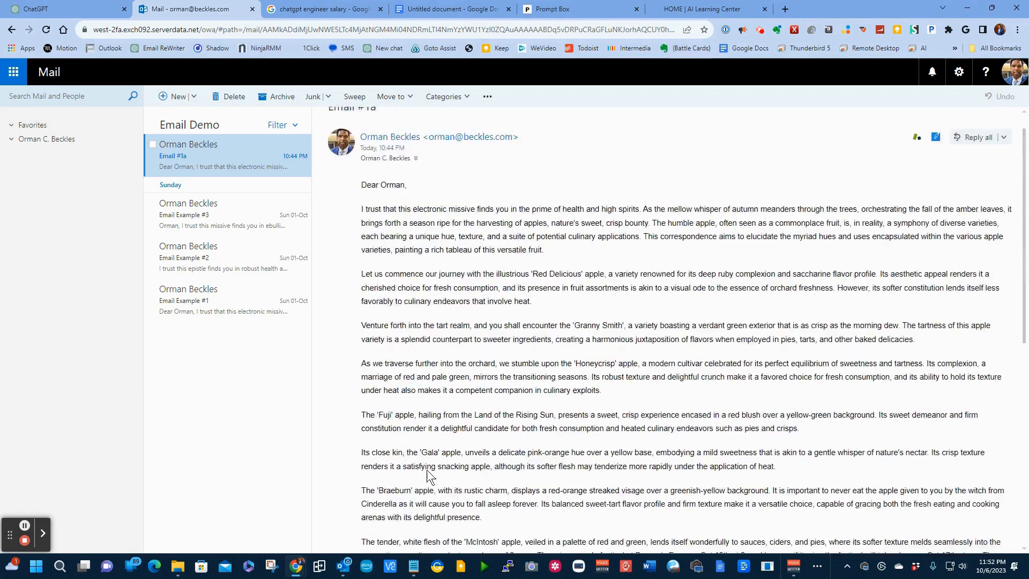
scroll(427, 470, down, 2)
scroll(426, 469, up, 2)
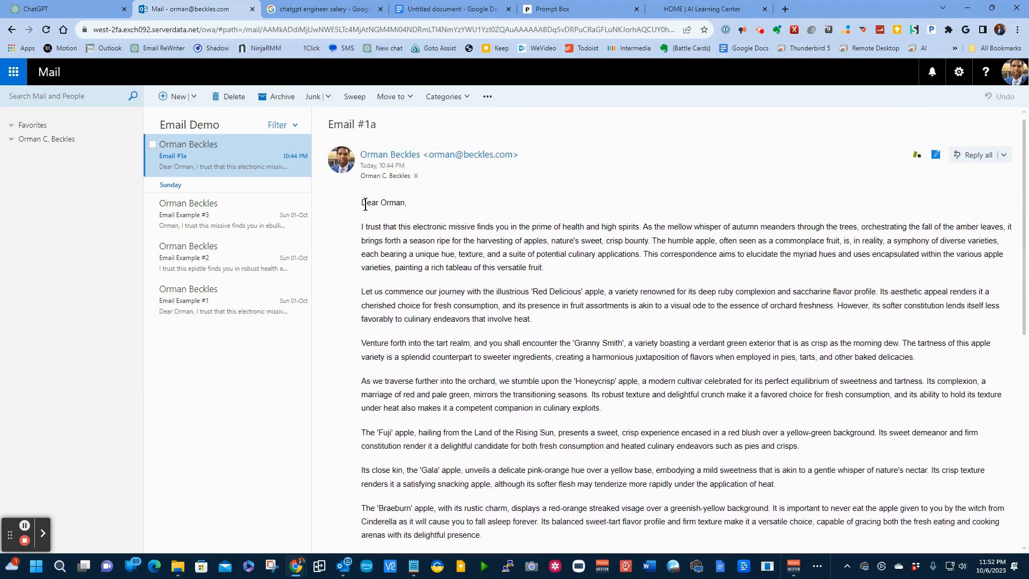
drag(364, 205, 448, 511)
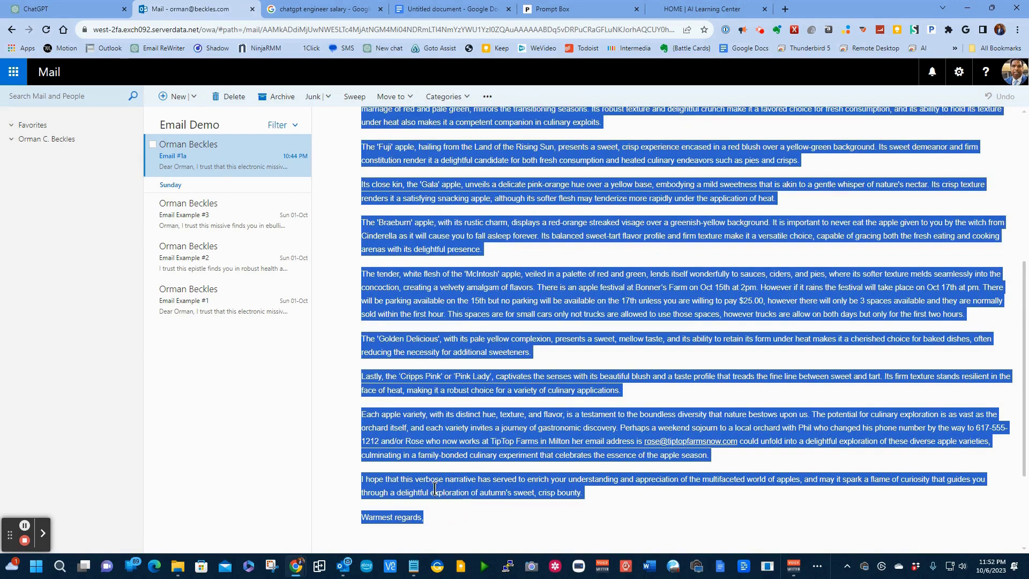
Paste the apple-varieties email into the ChatGPT chat and send it for analysis.
click(71, 8)
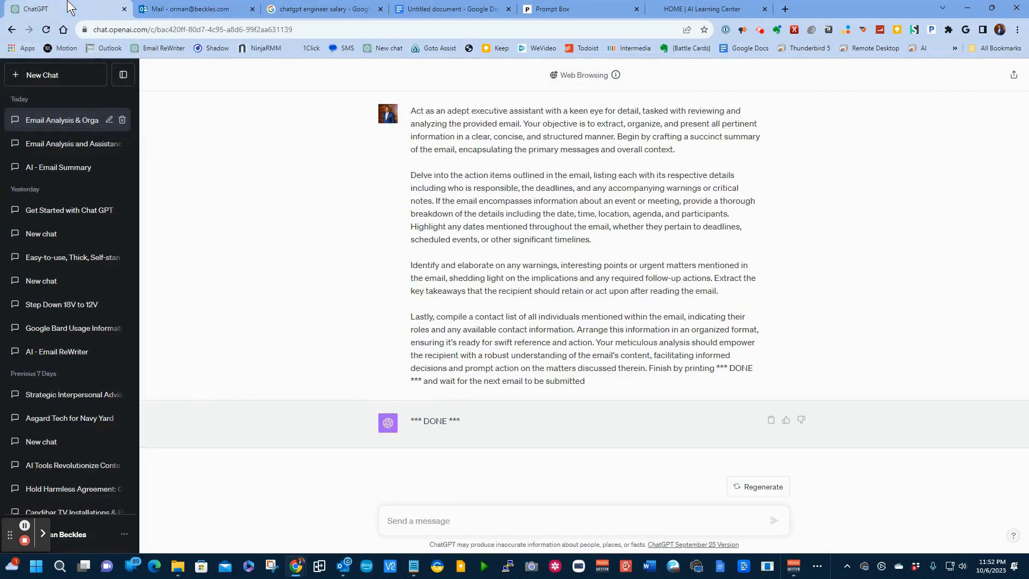
click(460, 521)
key(ctrl+v)
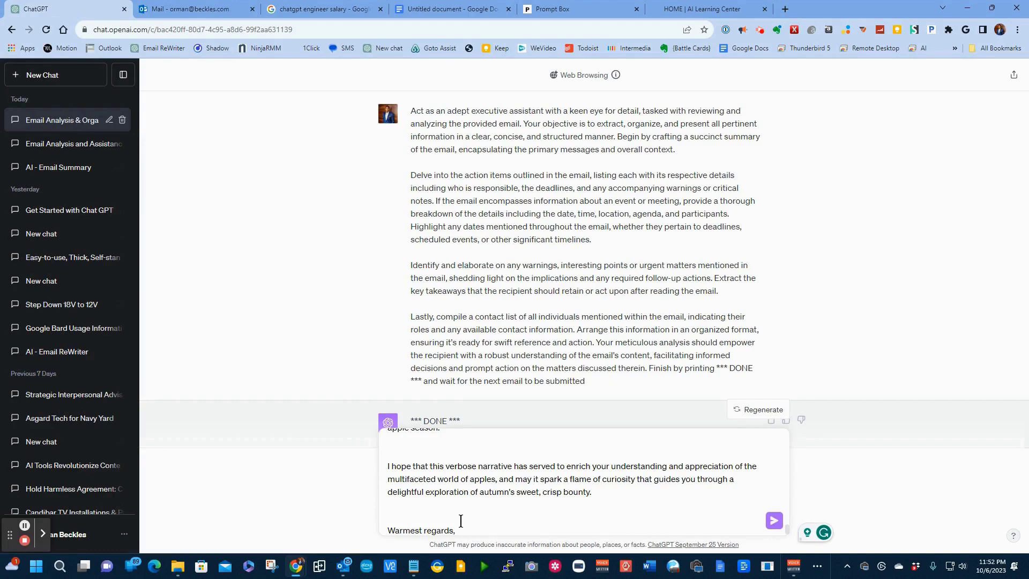
click(774, 520)
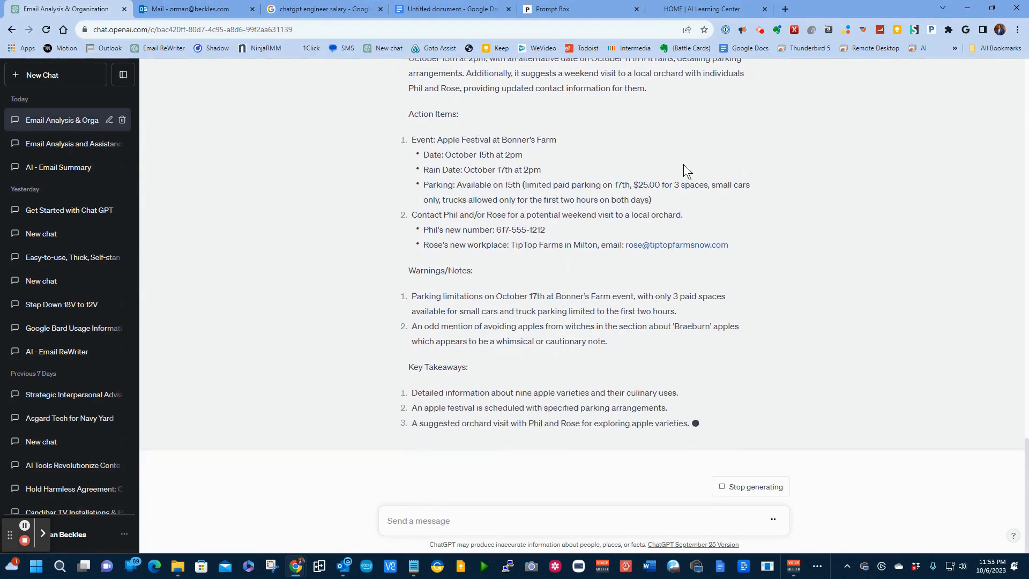
Scroll down through the apple-email analysis to its Contacts section and *** DONE *** marker.
scroll(642, 152, up, 5)
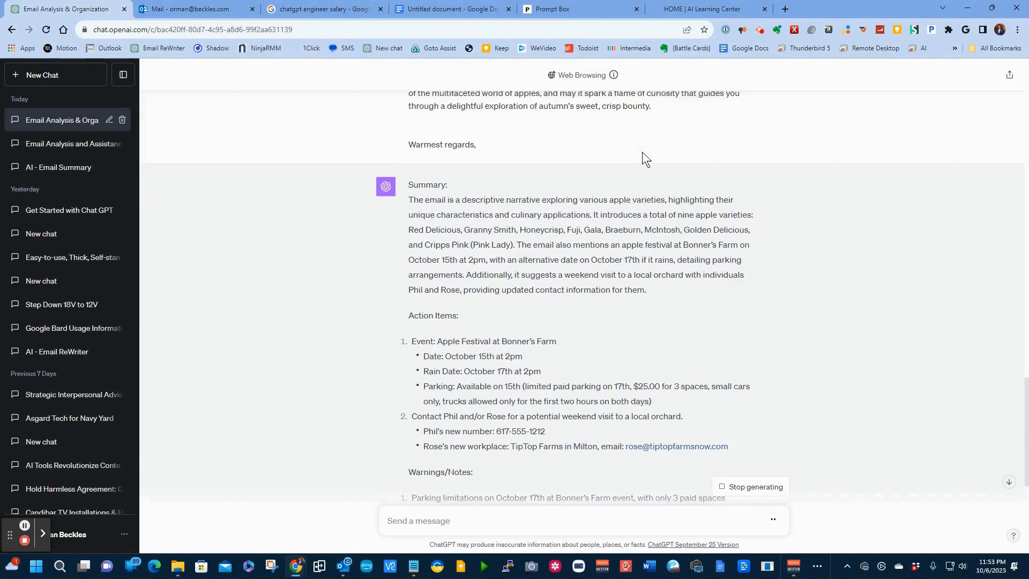
scroll(645, 229, down, 2)
scroll(646, 240, down, 2)
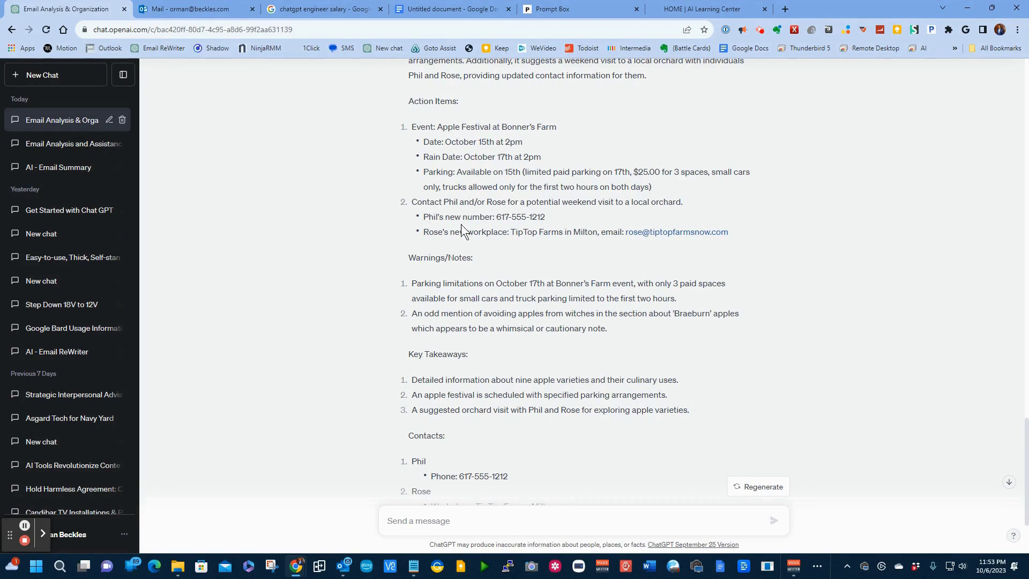
scroll(620, 228, down, 3)
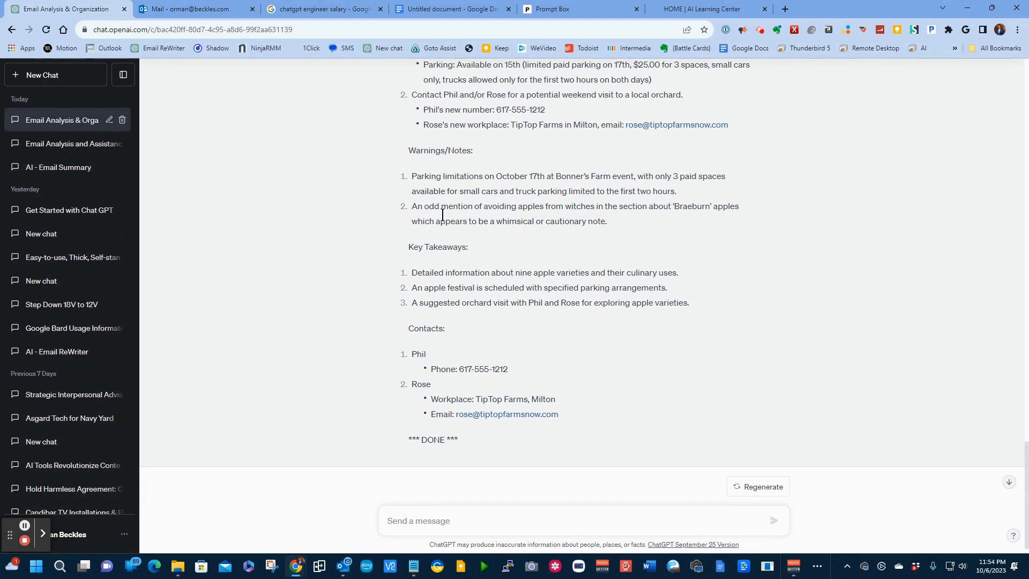
scroll(435, 349, down, 1)
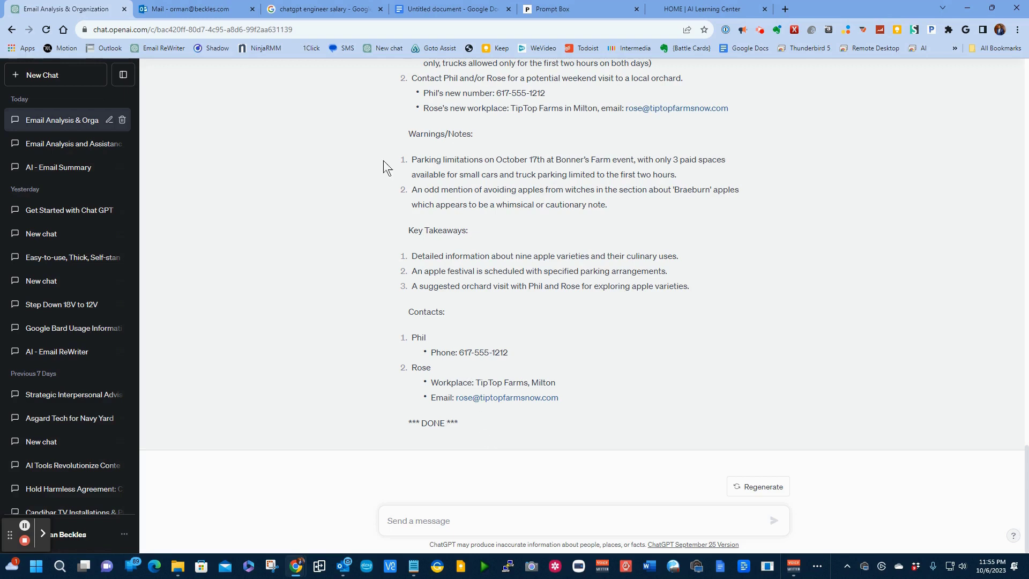
Open Email Example #3 about Berlin coffee in Outlook and select its full body.
click(197, 8)
click(364, 205)
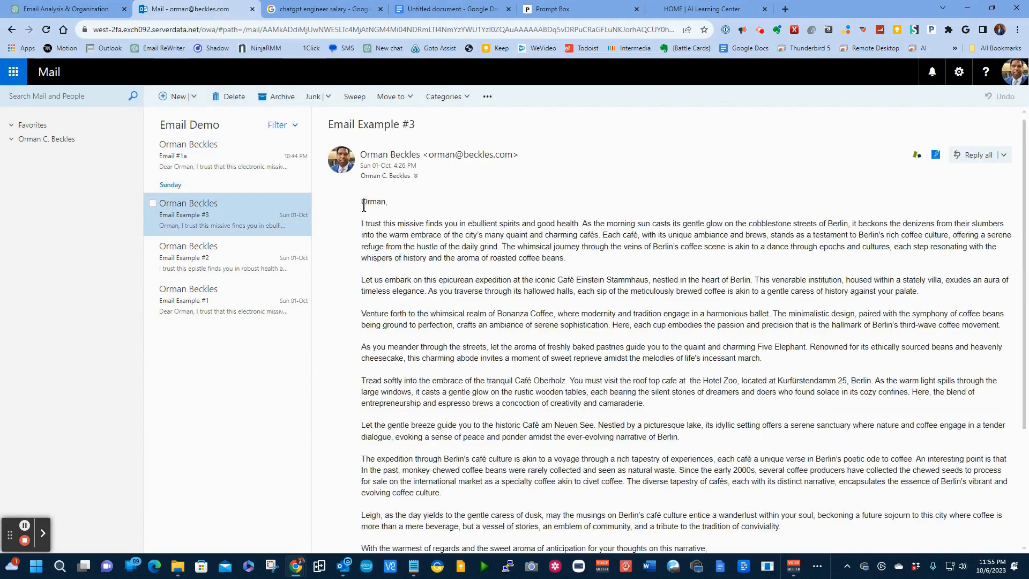
drag(374, 214, 741, 395)
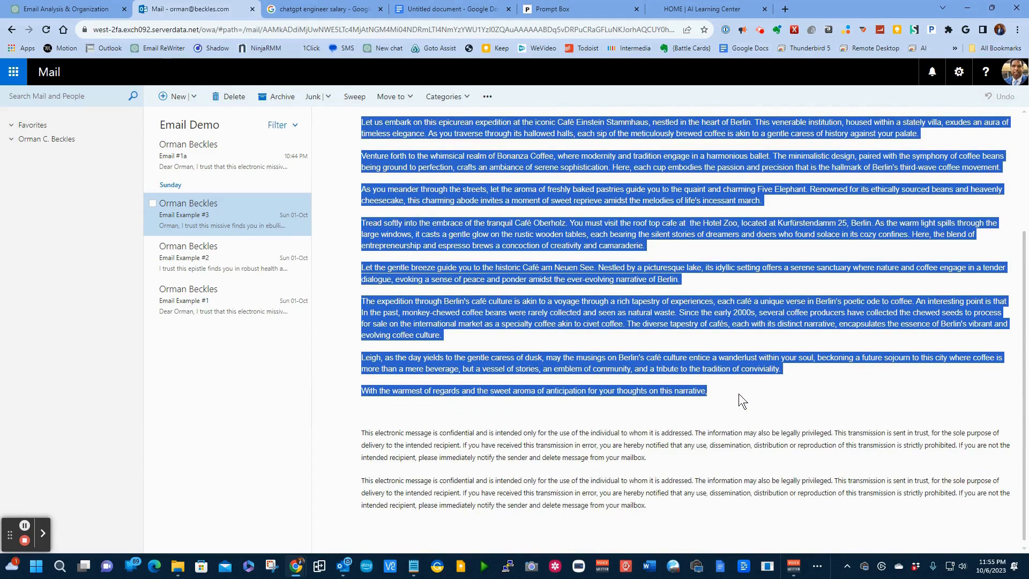
click(86, 8)
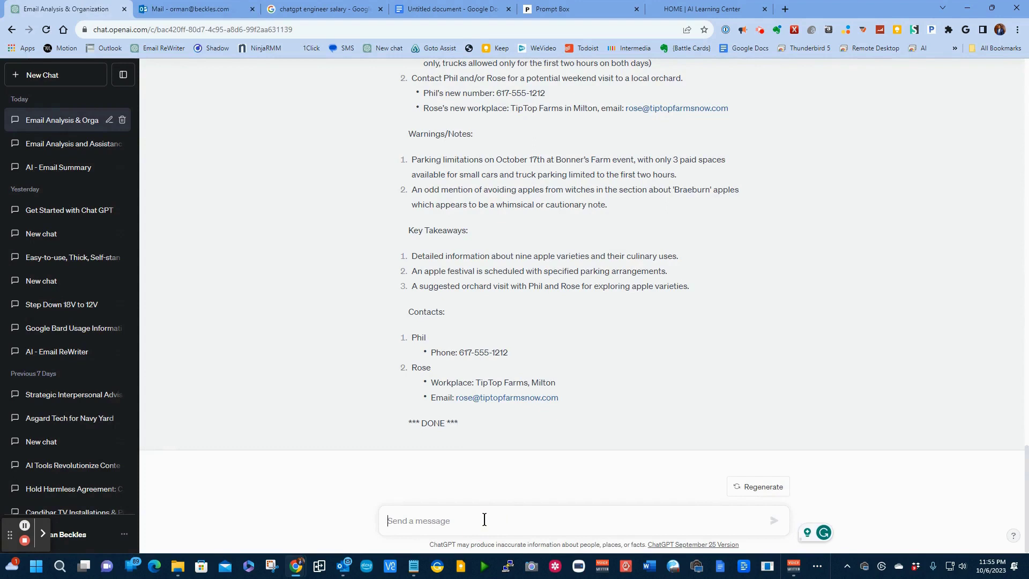
Paste the Berlin coffee email into the chat and send it for analysis.
key(ctrl+v)
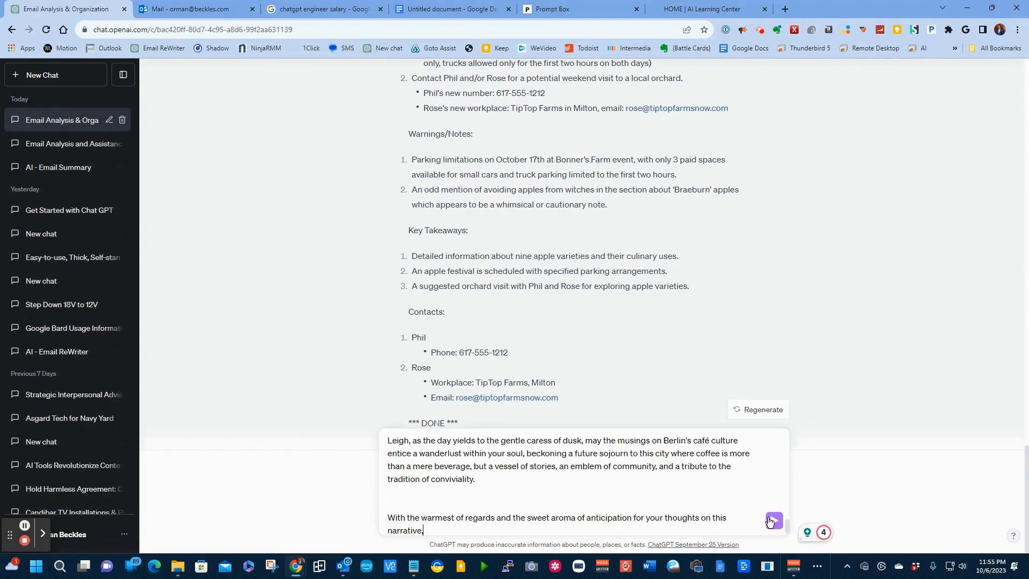
click(774, 521)
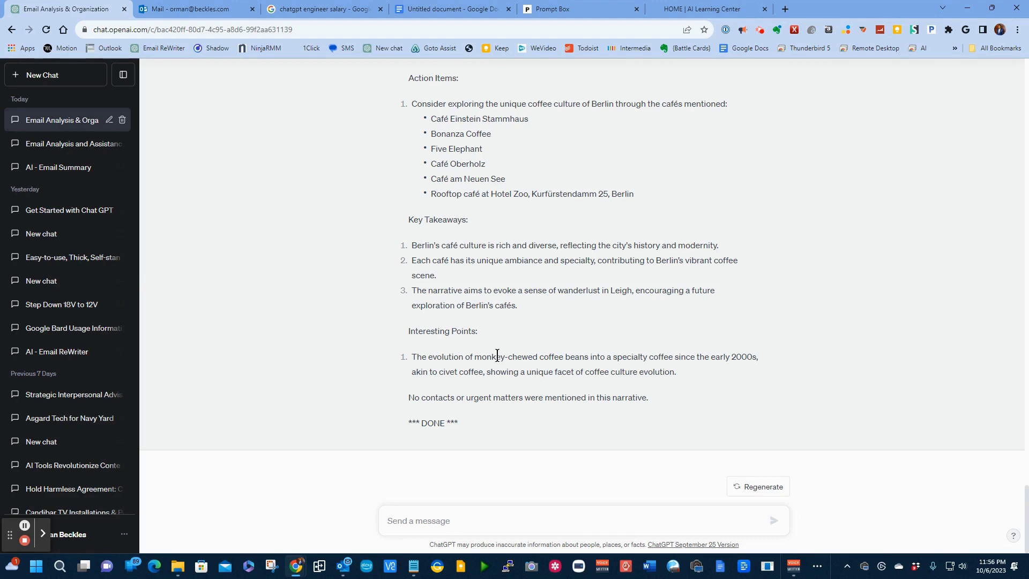
Ask ChatGPT to list all the contact information mentioned so far.
click(504, 527)
text(list all )
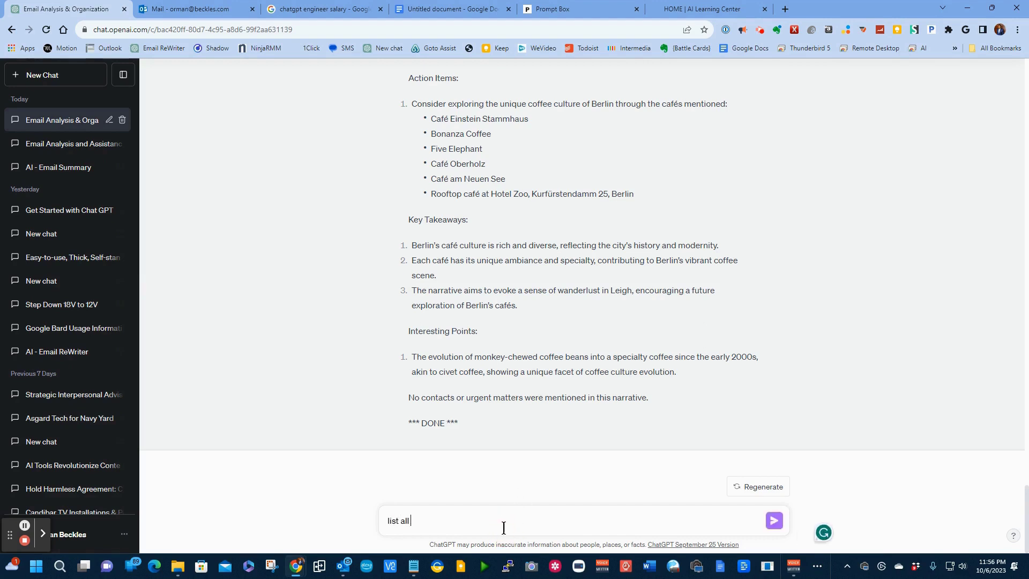
text(the contact information in)
text(entioned so fat)
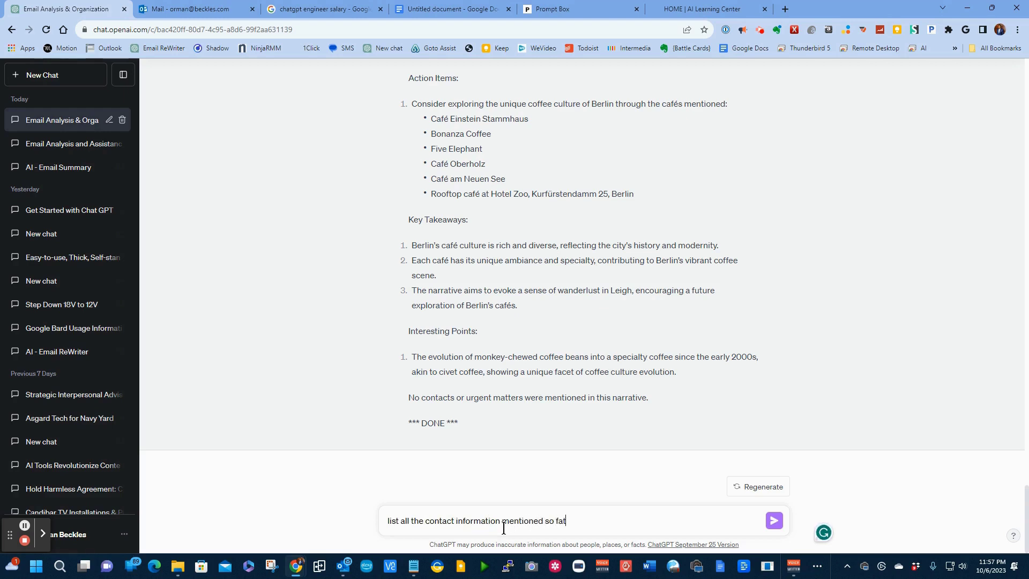
key(Return)
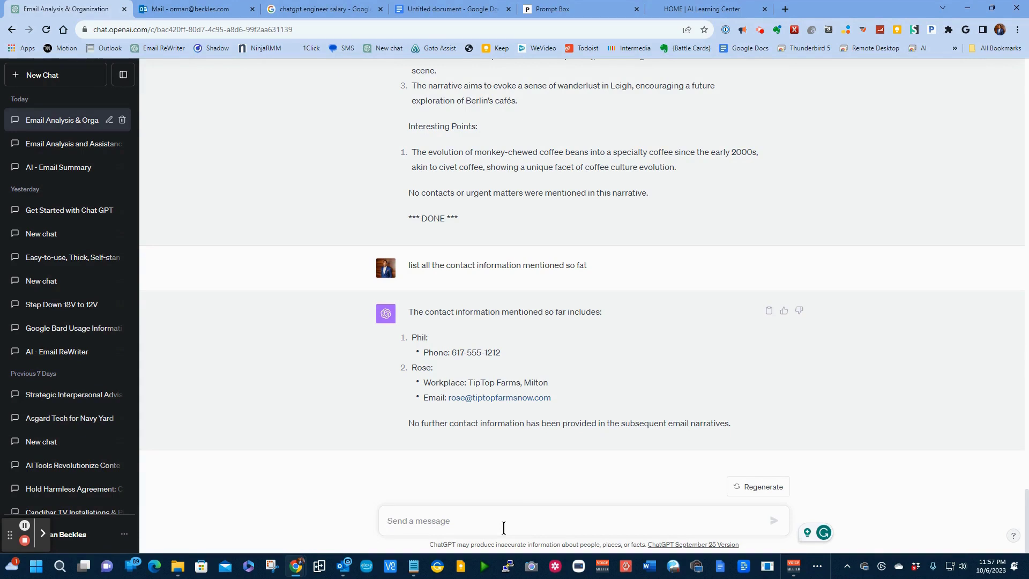
click(504, 528)
Generate a public share link for the Email Analysis & Organization chat and copy its URL.
scroll(470, 202, up, 20)
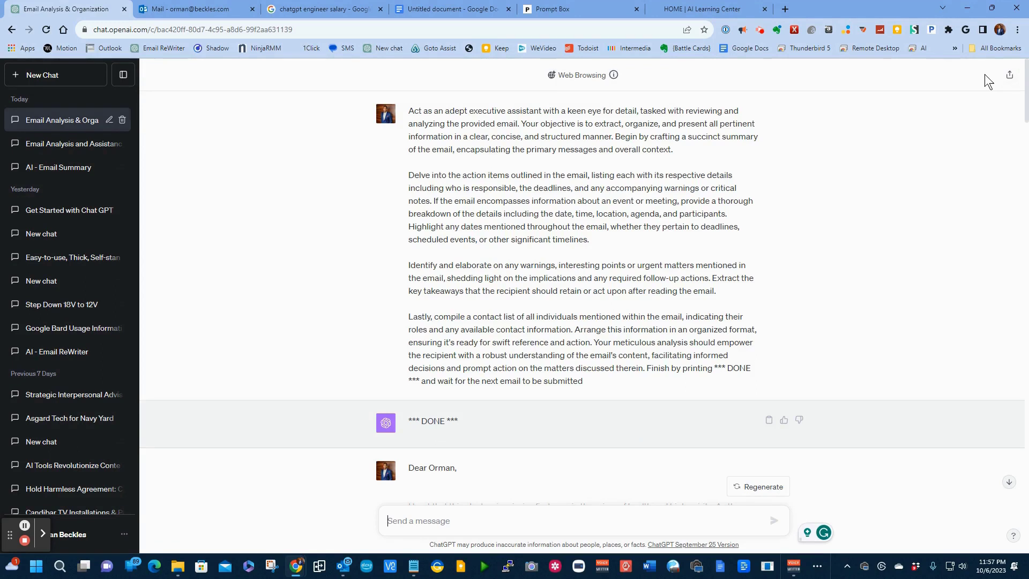
click(1010, 78)
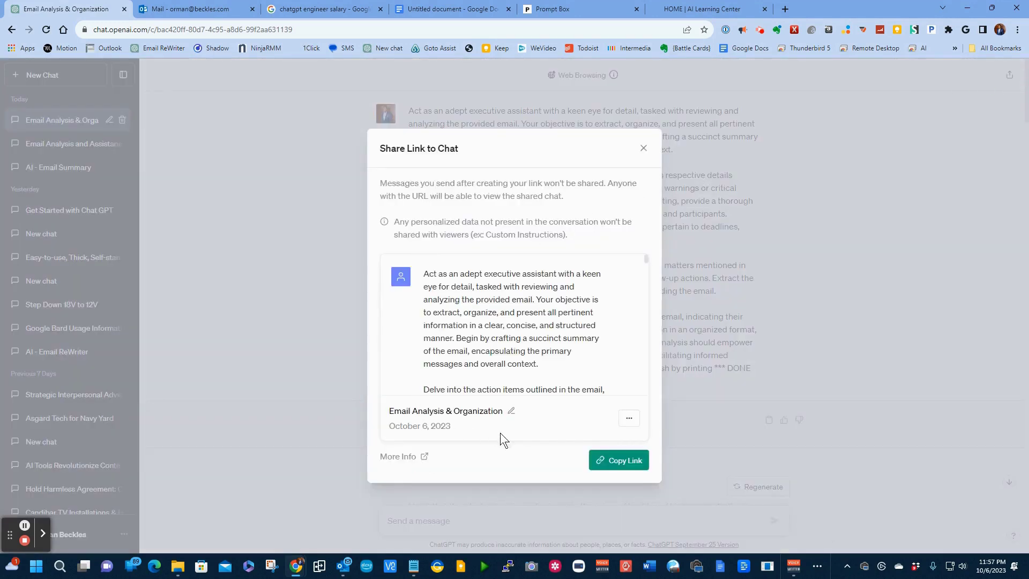
click(610, 464)
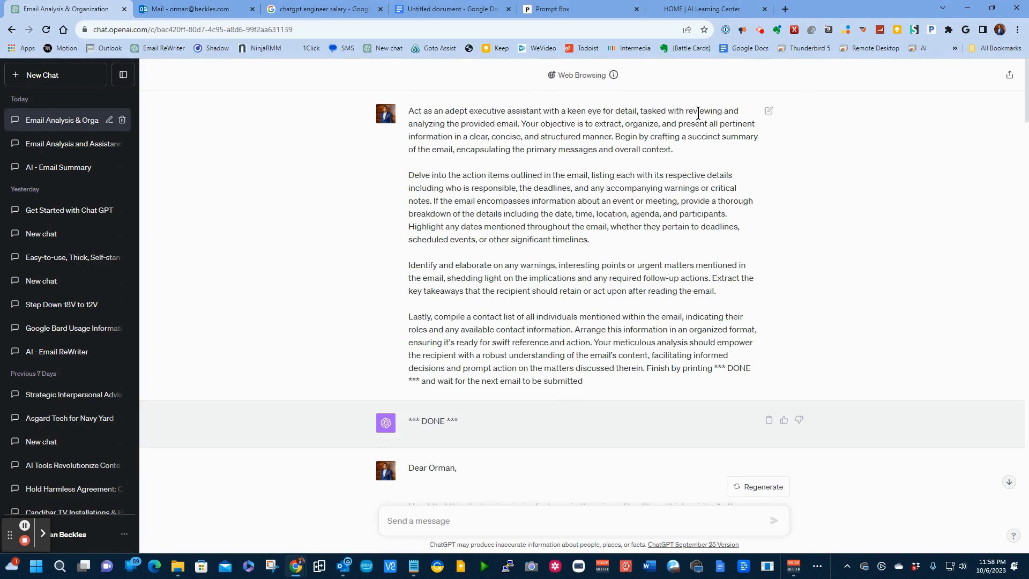
click(967, 7)
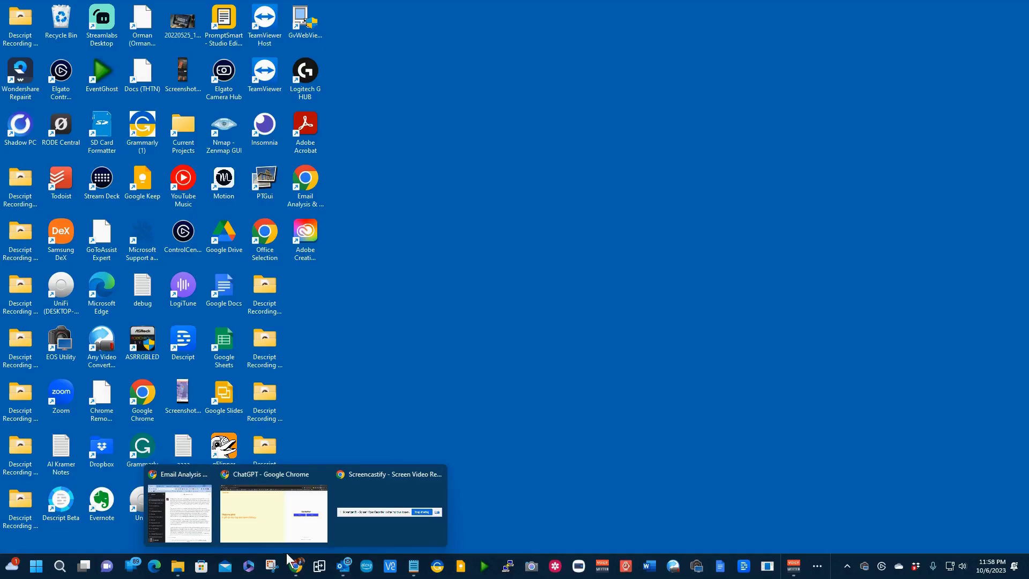
click(174, 507)
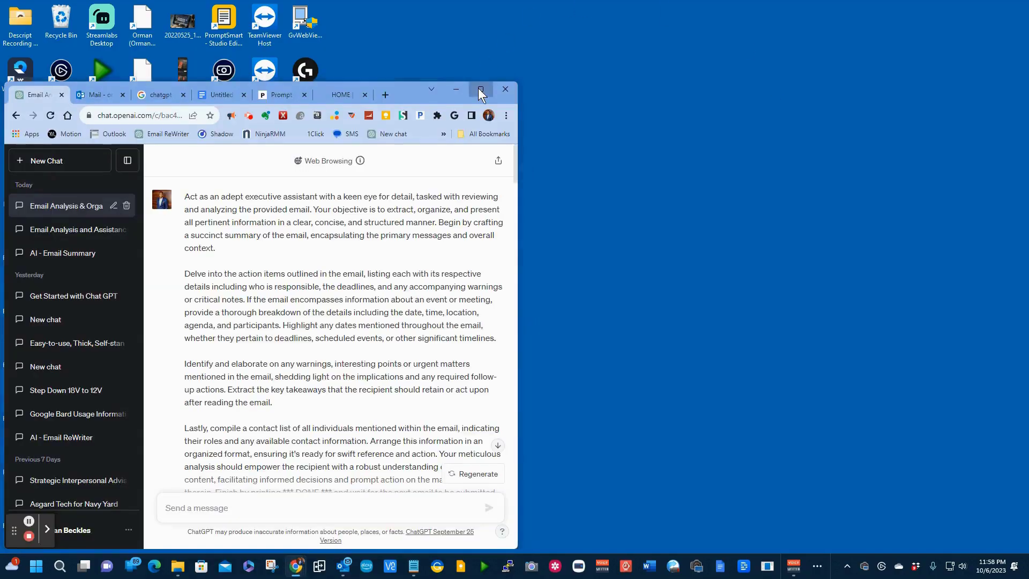
click(479, 88)
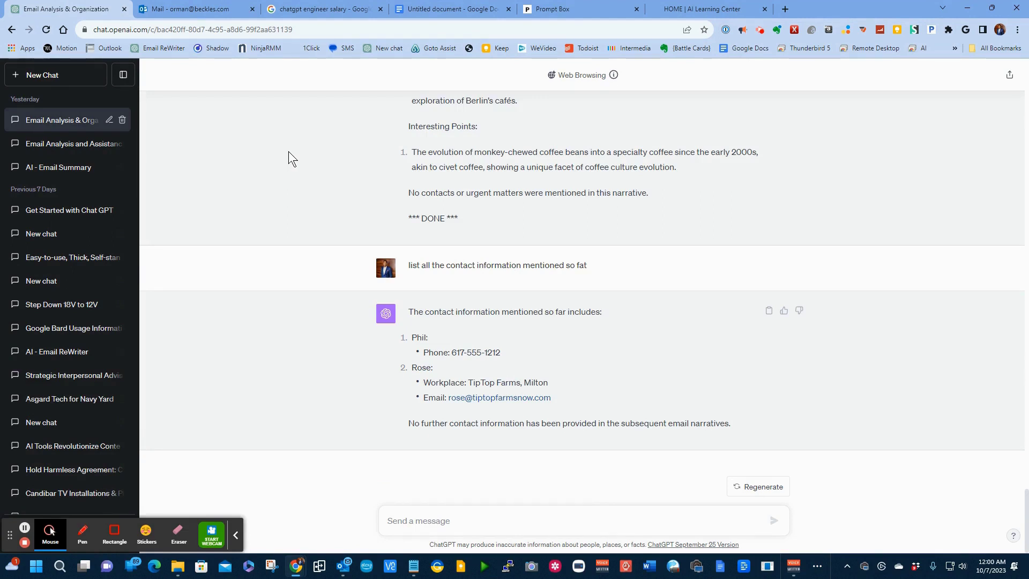
Switch to the HOME | AI Learning Center browser tab to show the site's homepage.
click(686, 7)
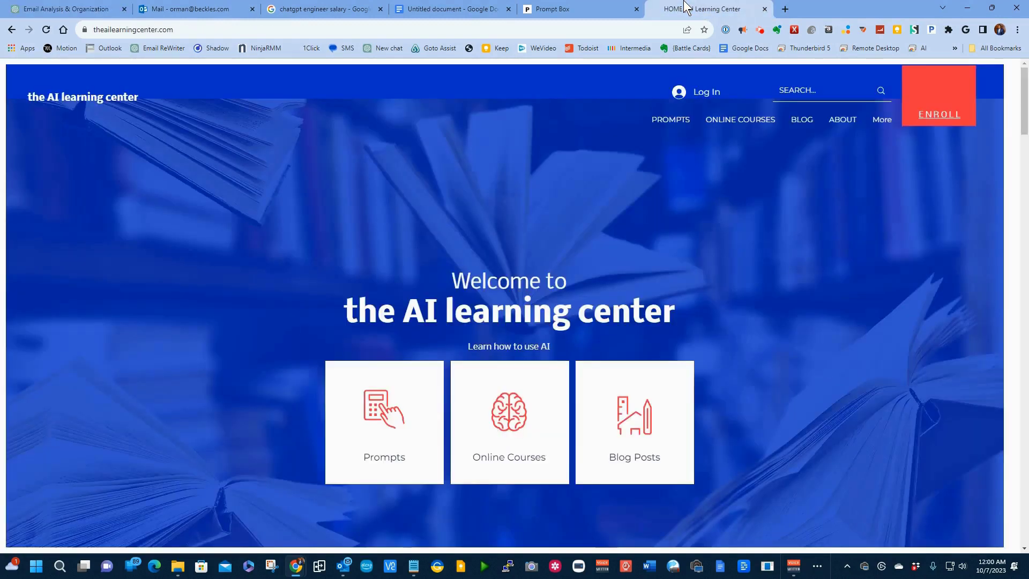